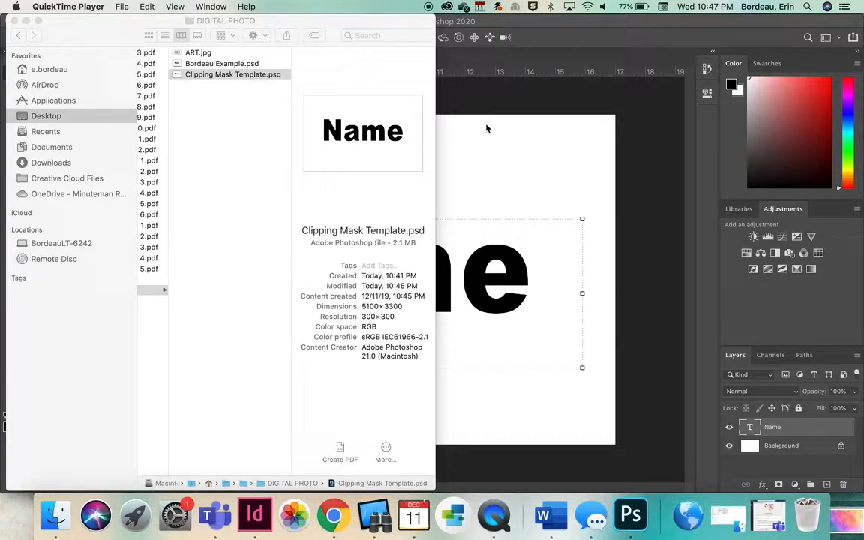
- Open Clipping Mask Template.psd and save it in the DIGITAL PHOTO folder under the owner's surname followed by "Example 1"
double_click(255, 78)
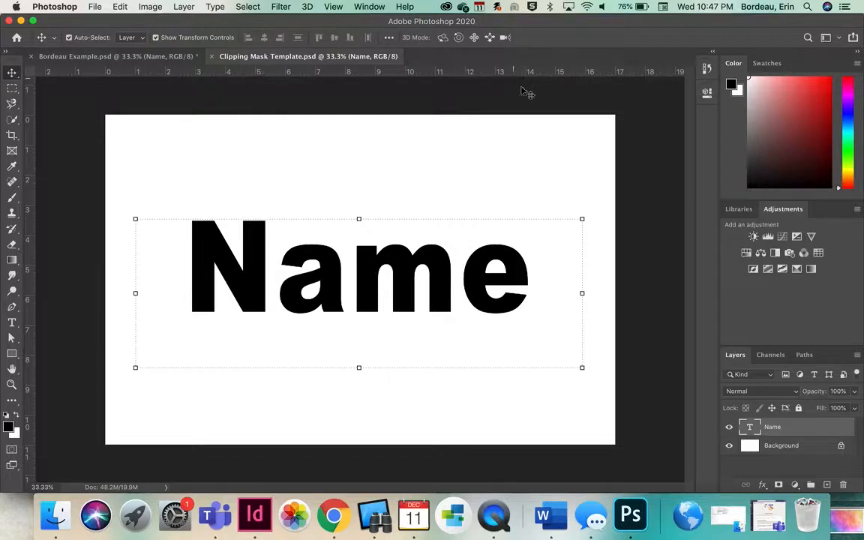
click(97, 8)
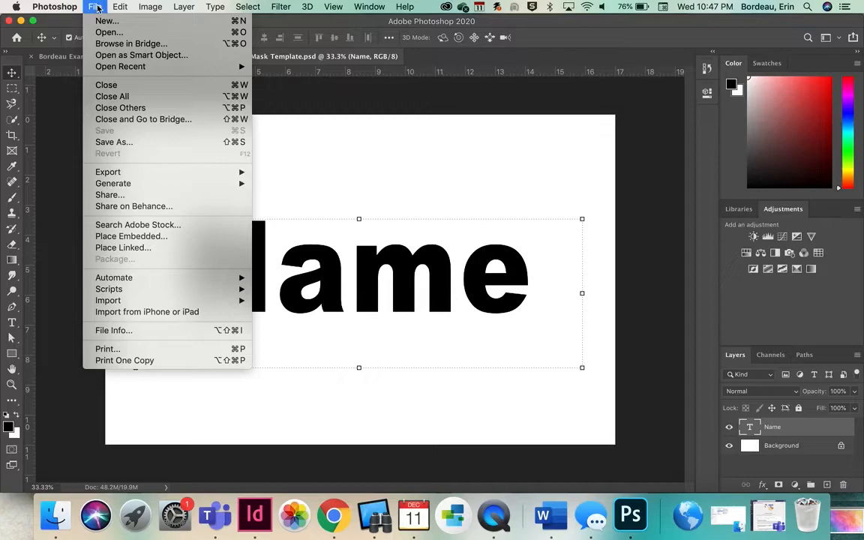
click(110, 143)
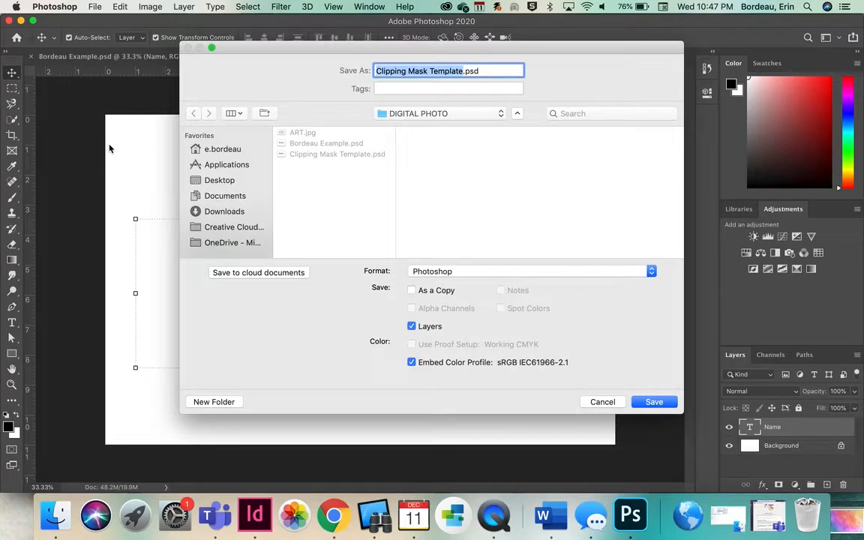
text(Bordeau Example 1)
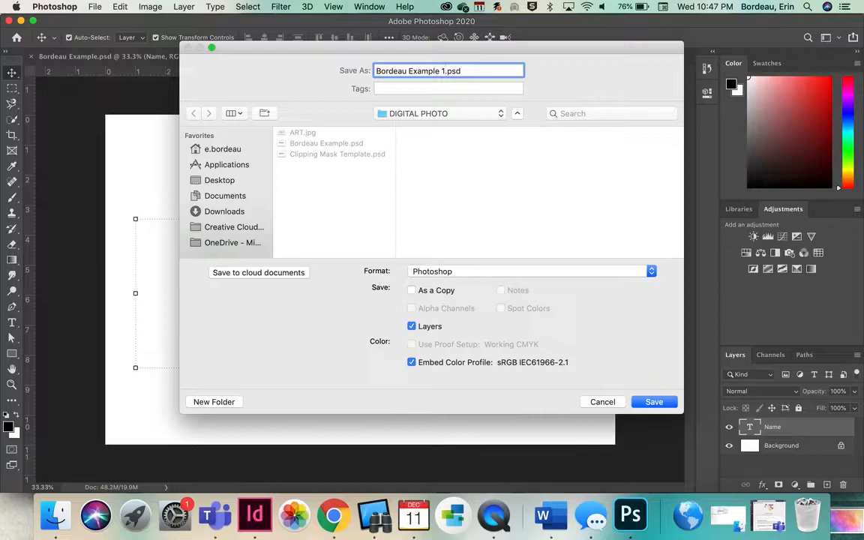
click(654, 403)
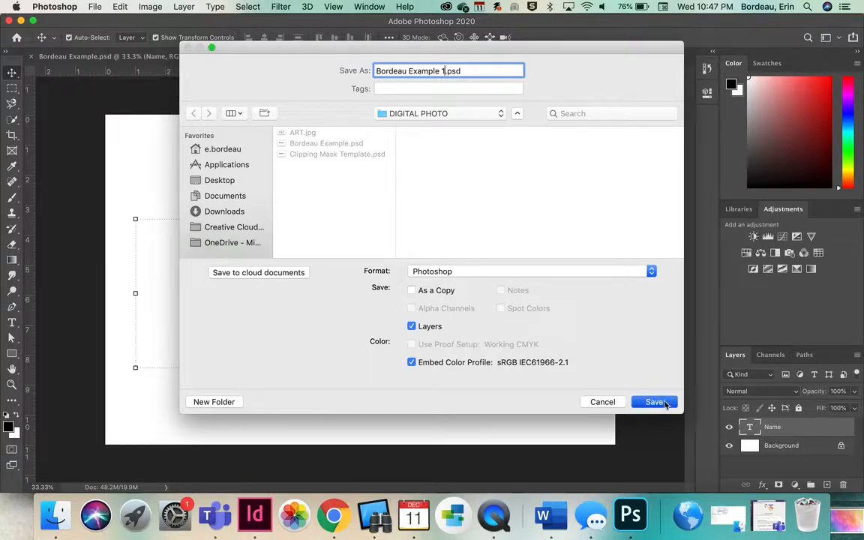
click(577, 204)
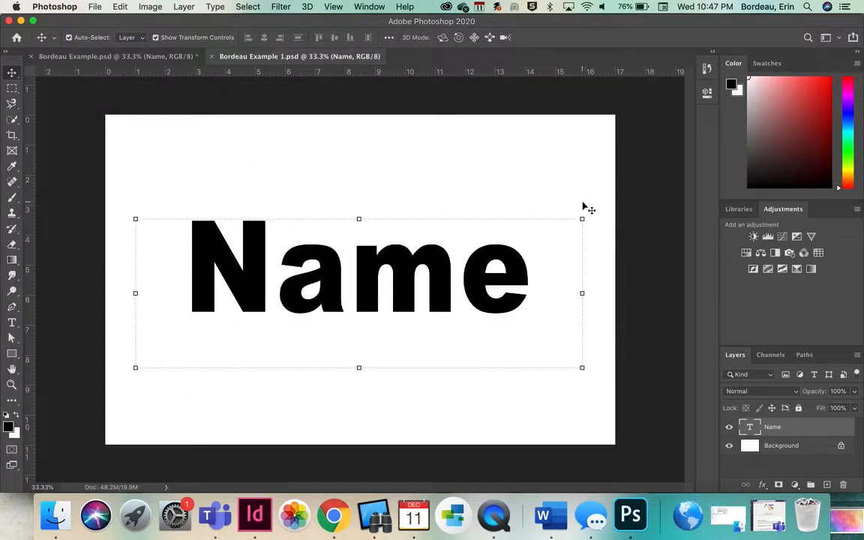
- Replace the placeholder text "Name" with "ART" and set its font to Edo SZ
double_click(358, 270)
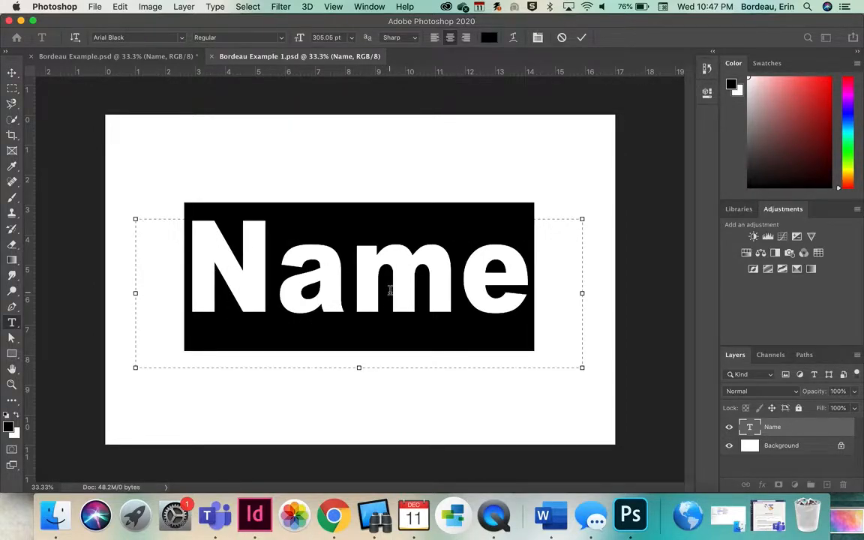
text(ART)
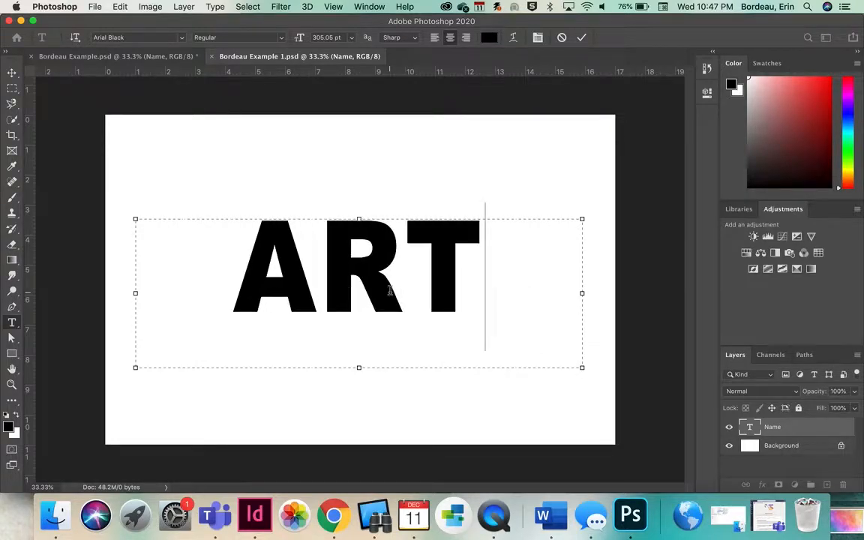
double_click(411, 273)
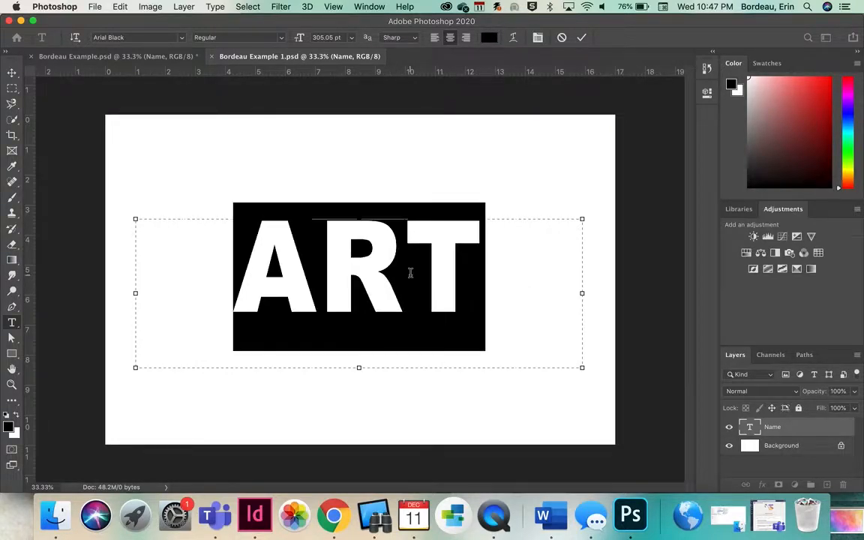
click(178, 38)
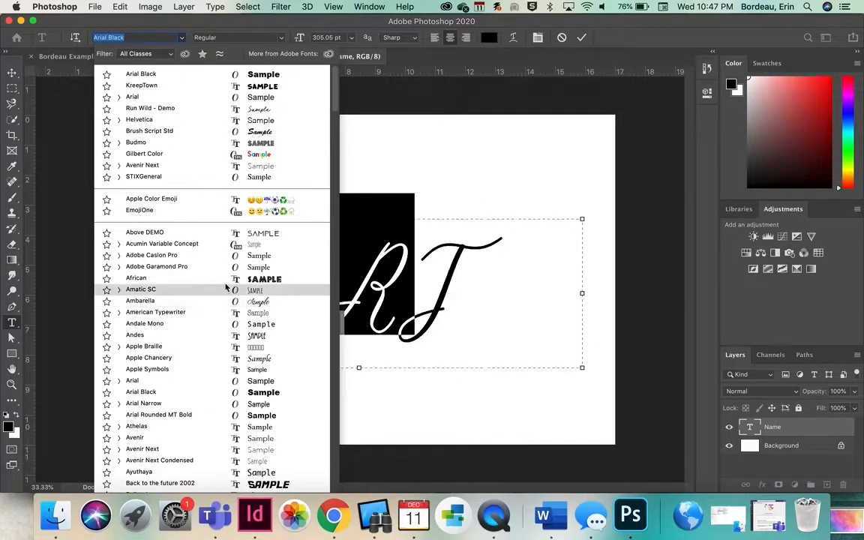
scroll(228, 283, down, 1)
scroll(229, 293, down, 15)
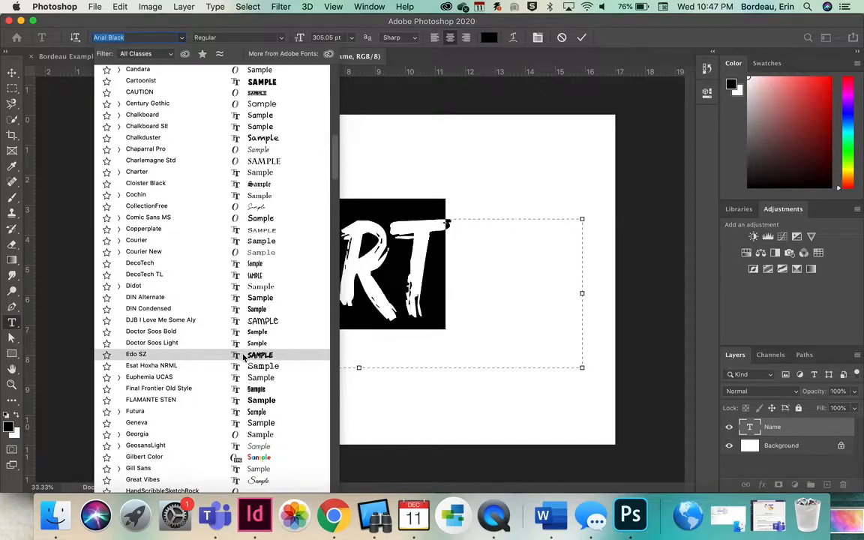
scroll(243, 358, down, 1)
click(245, 345)
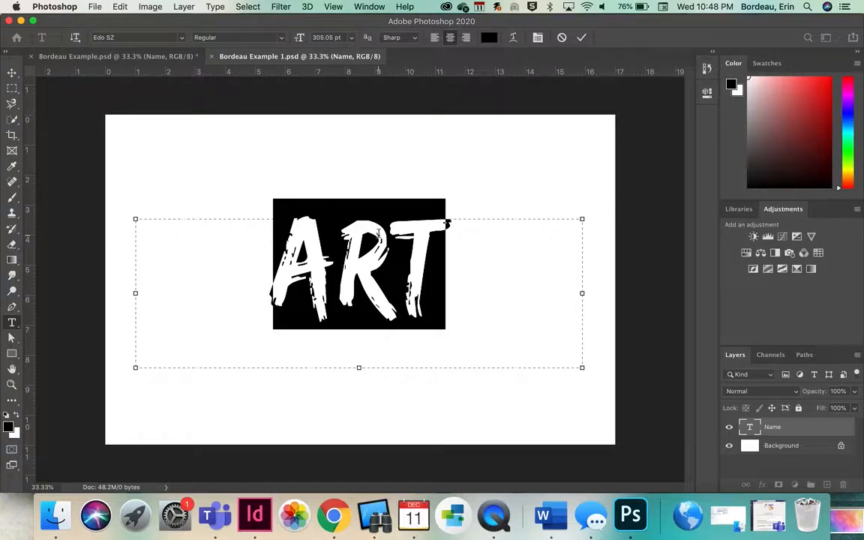
click(376, 297)
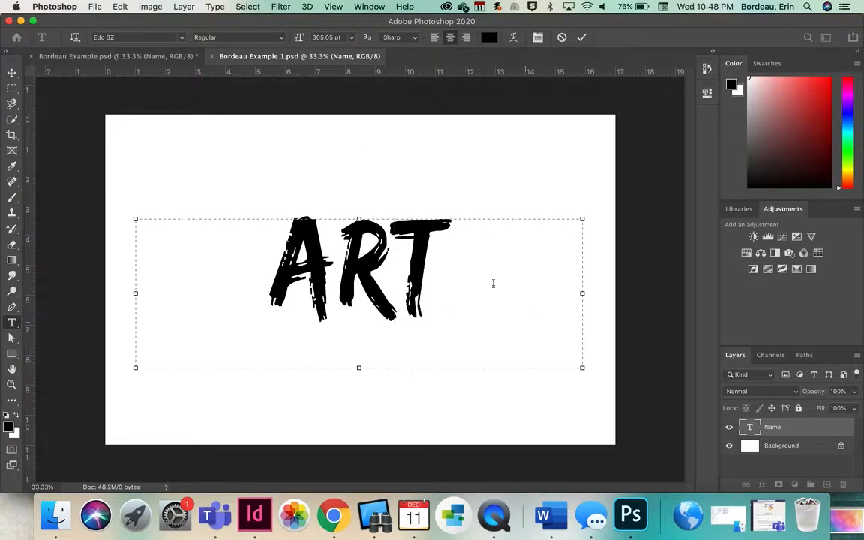
- Set the ART text size to 500 pt and enlarge its text box beyond the page's side edges
click(338, 36)
double_click(341, 37)
text(500)
key(Return)
drag(135, 219, 93, 171)
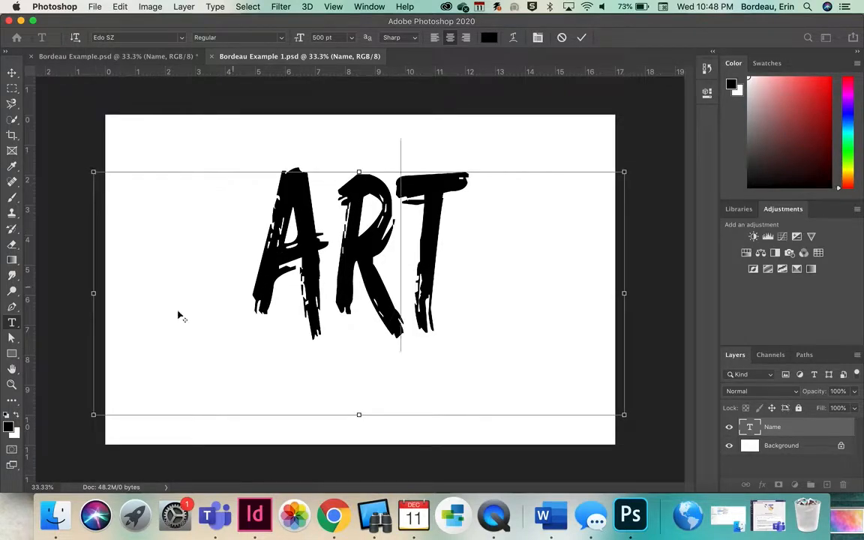
- Scale the ART text up proportionally to about 128% so it fills more of the page
click(12, 72)
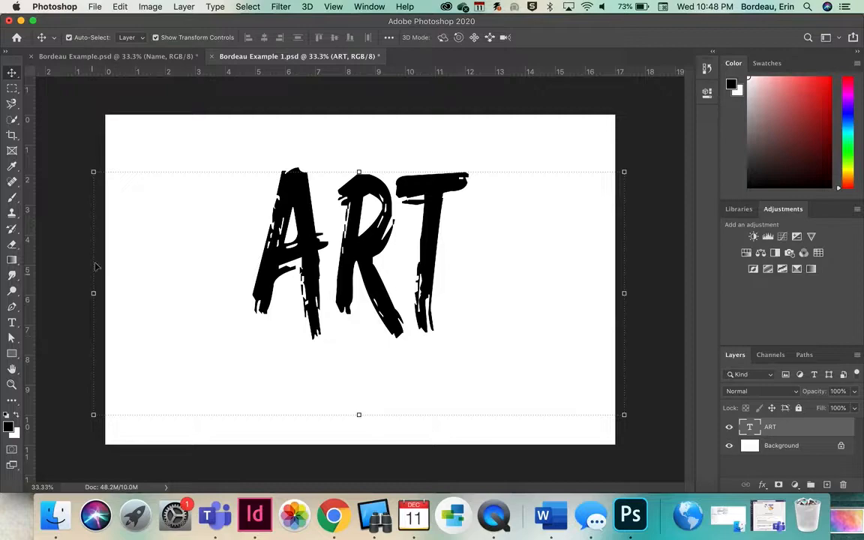
drag(93, 414, 50, 438)
drag(625, 436, 690, 470)
drag(50, 138, 7, 108)
drag(442, 238, 461, 242)
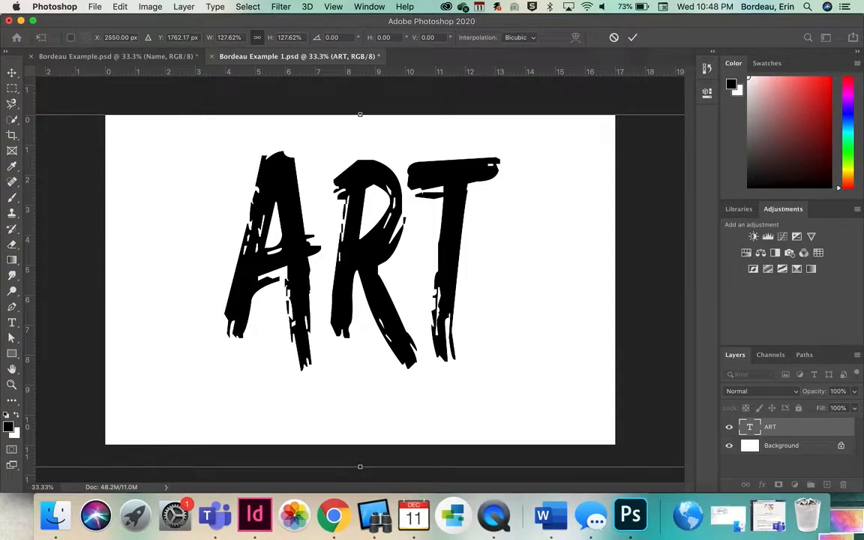
- Commit the text transform and place the katsushika-hokusai-the-great-wave-of-kanagawa-1 image as a layer above the ART text
click(848, 533)
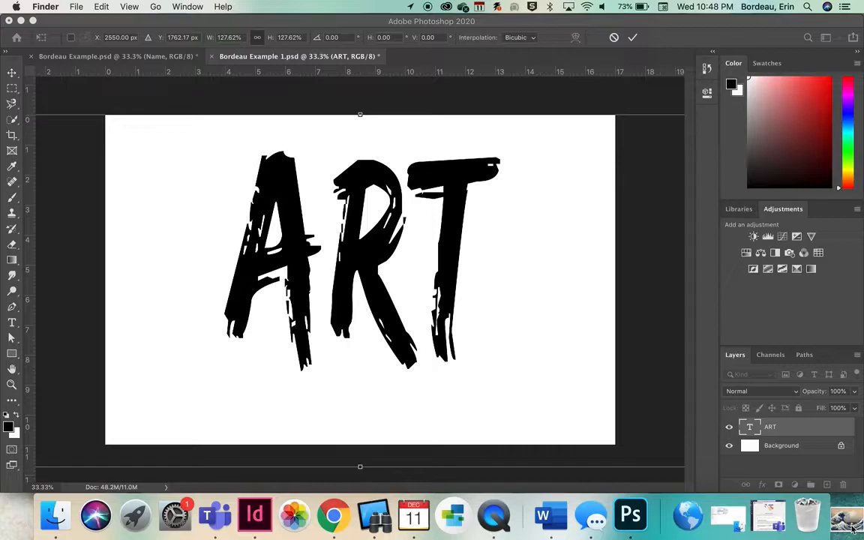
drag(853, 530, 343, 232)
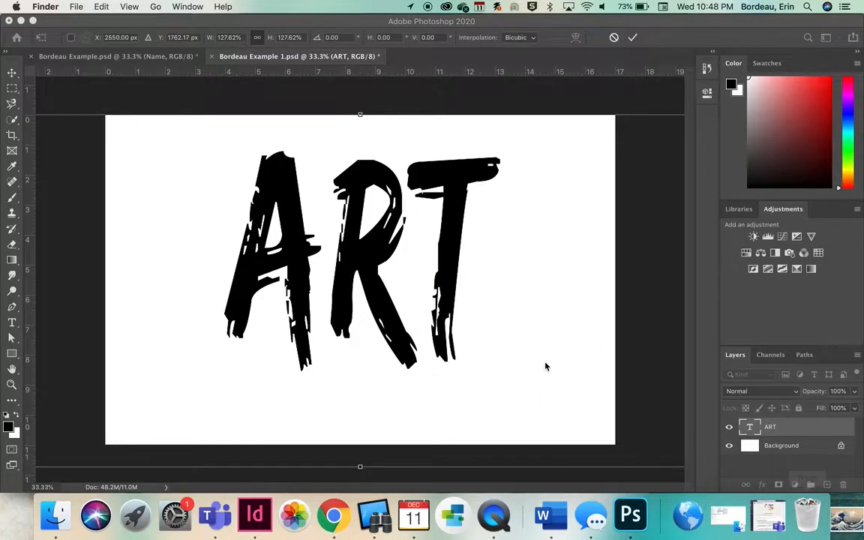
click(12, 72)
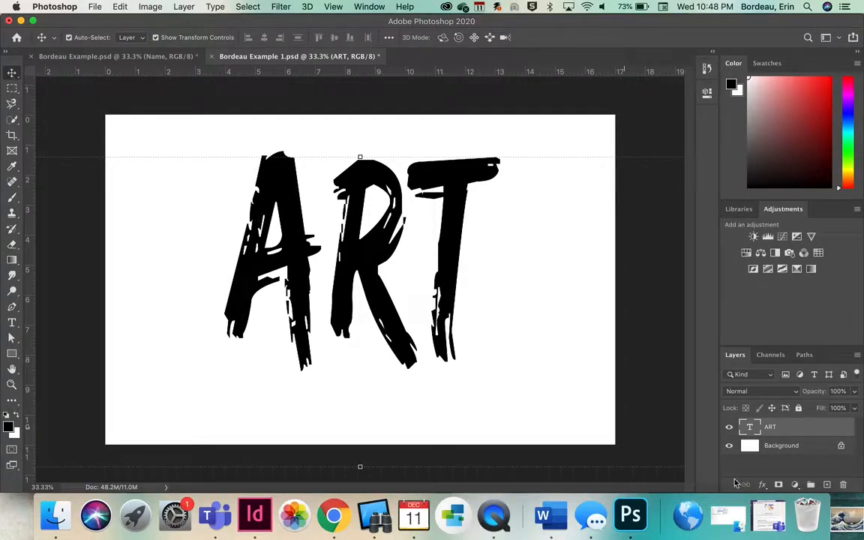
drag(853, 525, 347, 253)
key(Return)
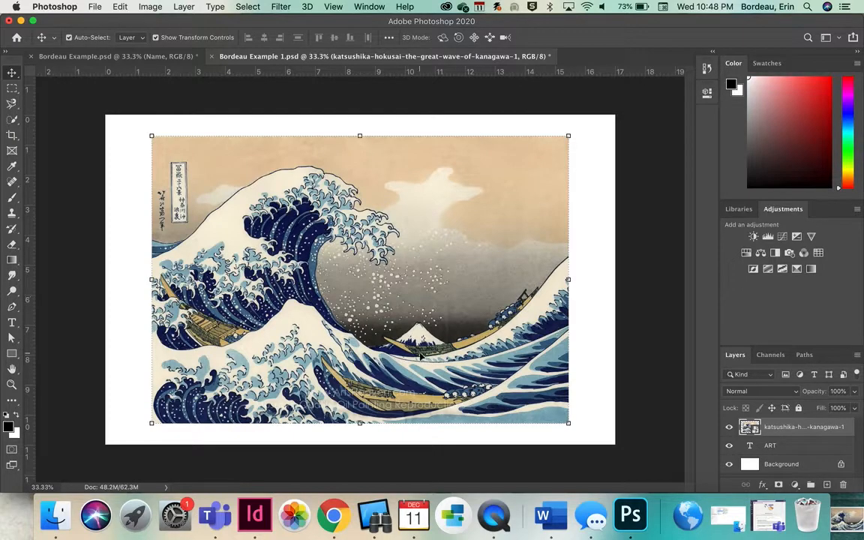
- Clip the wave image to the ART text layer and move it flush with the page's upper and right edges
right_click(801, 430)
mouse_move(759, 498)
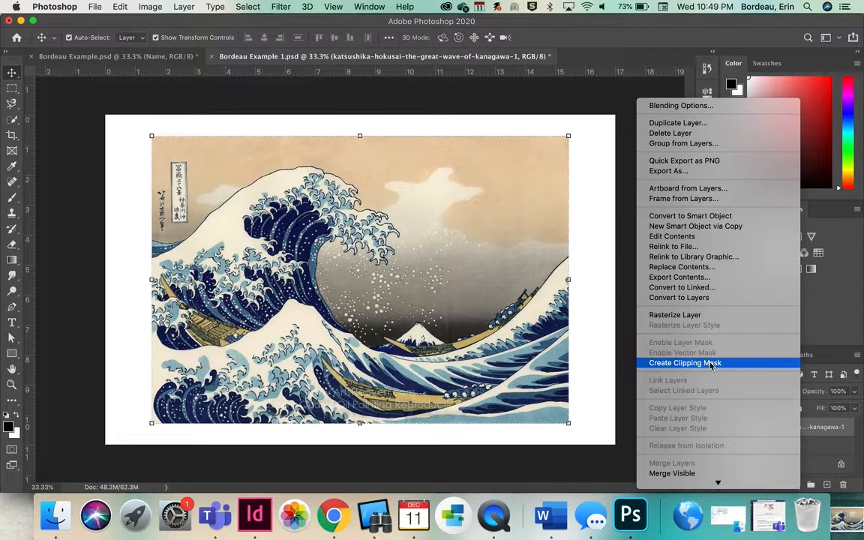
click(711, 364)
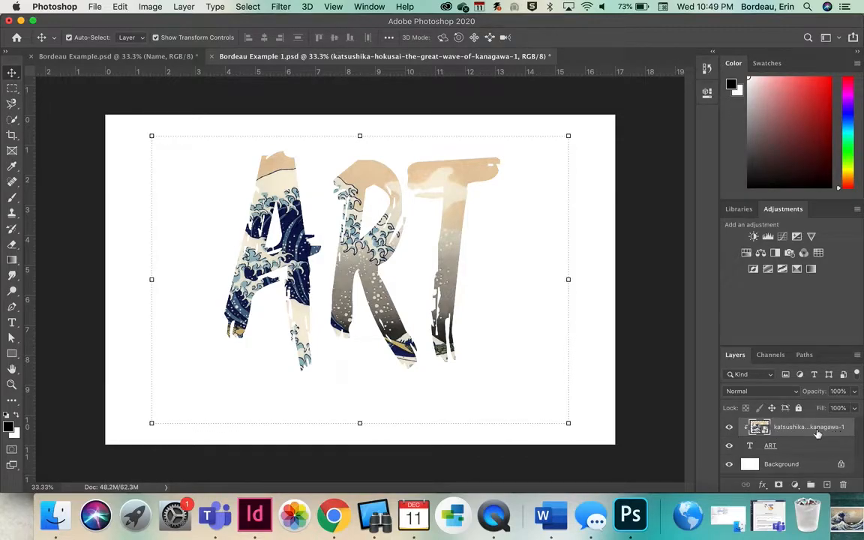
drag(445, 263, 426, 234)
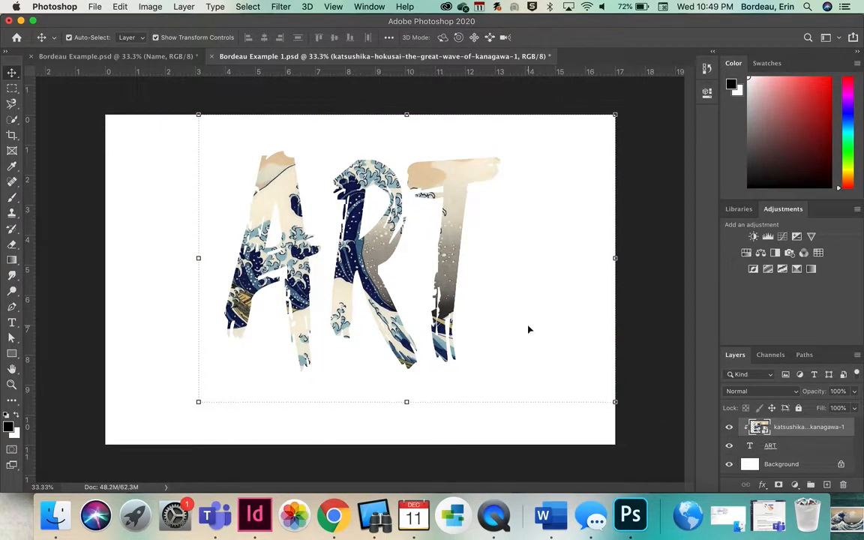
- Stretch the ART text layer to about 120% width and 112% height, reposition it over the image, and deselect it
click(789, 449)
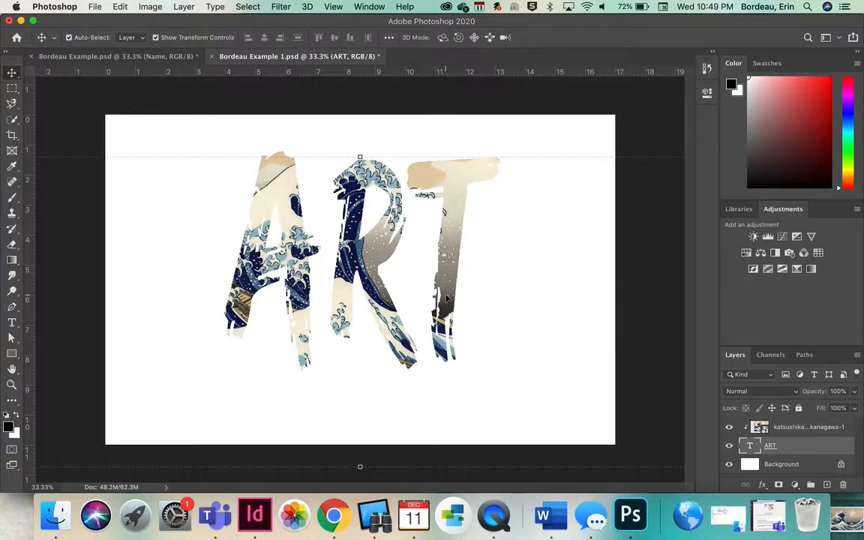
key(super+minus)
key(super+minus)
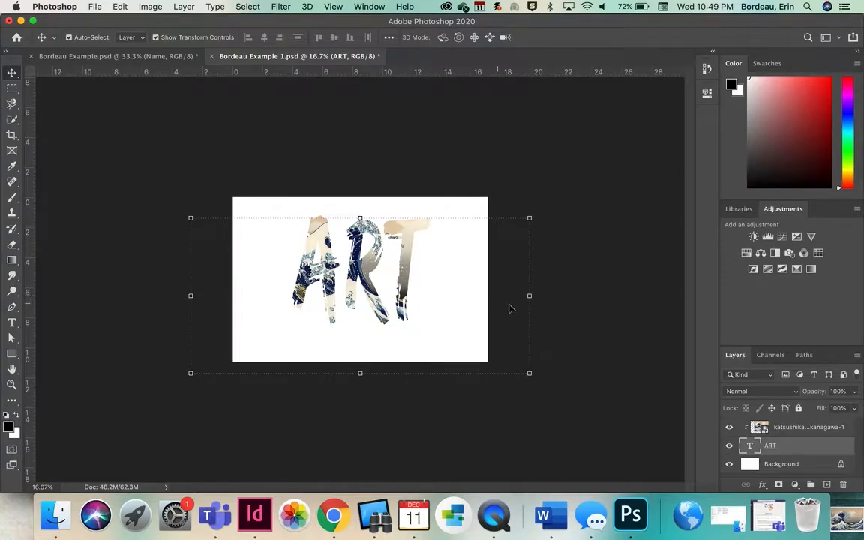
drag(530, 218, 598, 176)
drag(357, 217, 323, 244)
mouse_move(370, 277)
mouse_down()
mouse_move(377, 267)
mouse_move(329, 266)
mouse_move(367, 267)
mouse_up()
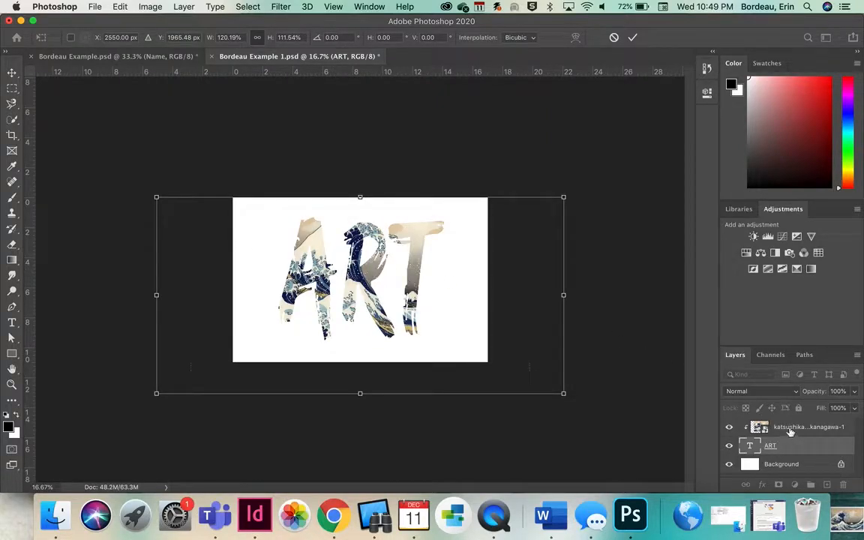
click(730, 446)
click(730, 445)
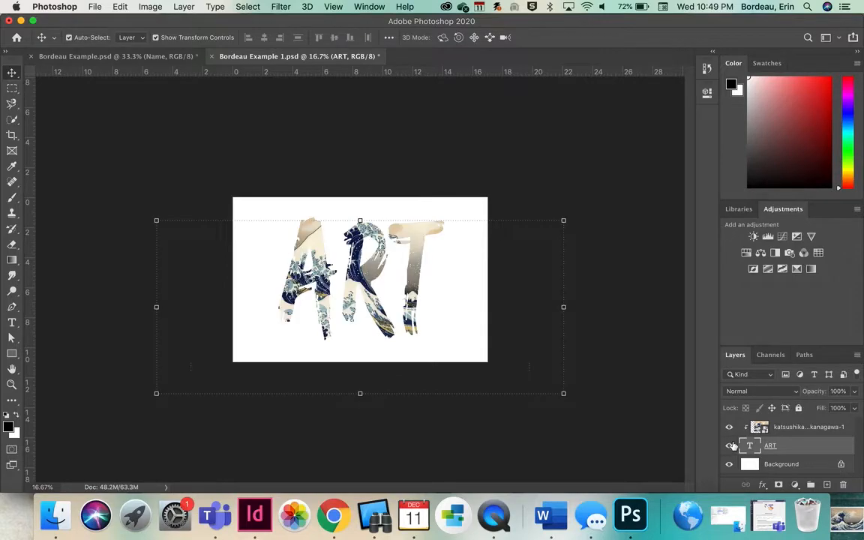
click(528, 324)
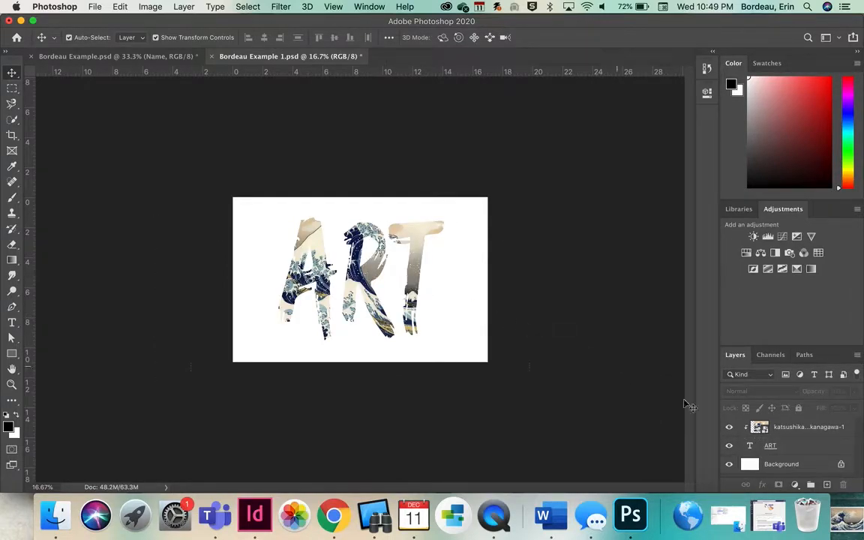
- Add a Drop Shadow to the ART text layer with a distance of 41 px and a spread of 25%
double_click(811, 446)
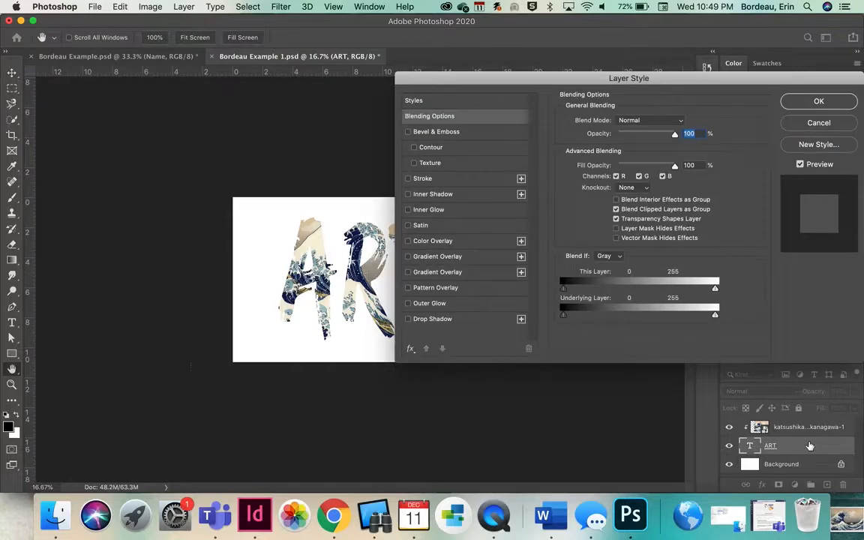
click(430, 318)
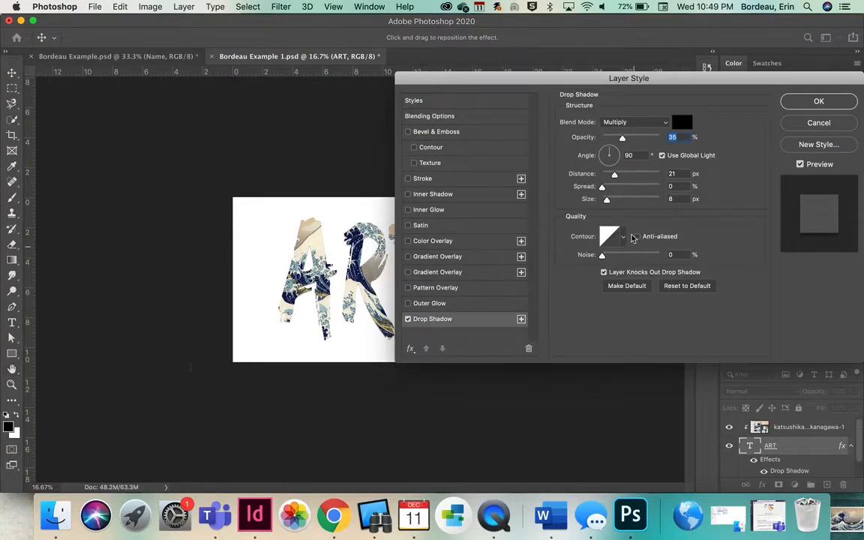
drag(602, 187, 627, 178)
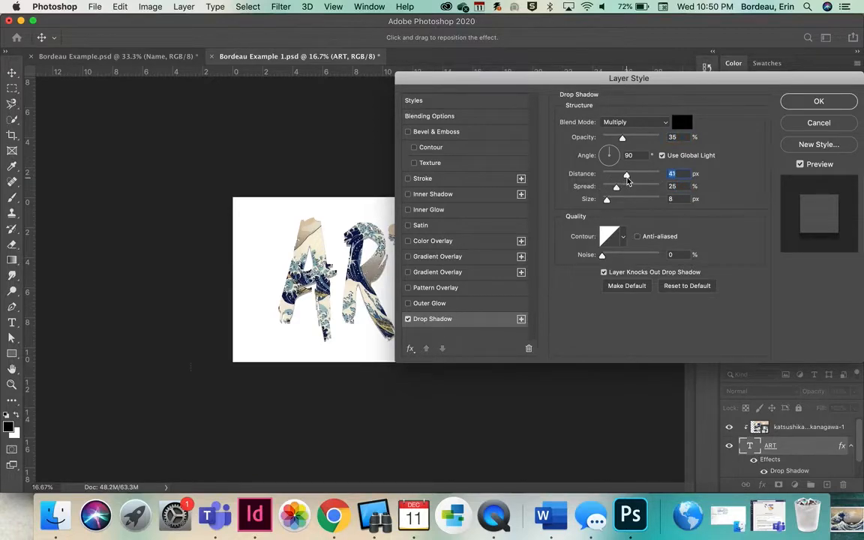
- Add a Stroke to the ART text layer and set its colour to near-black #080000
click(408, 179)
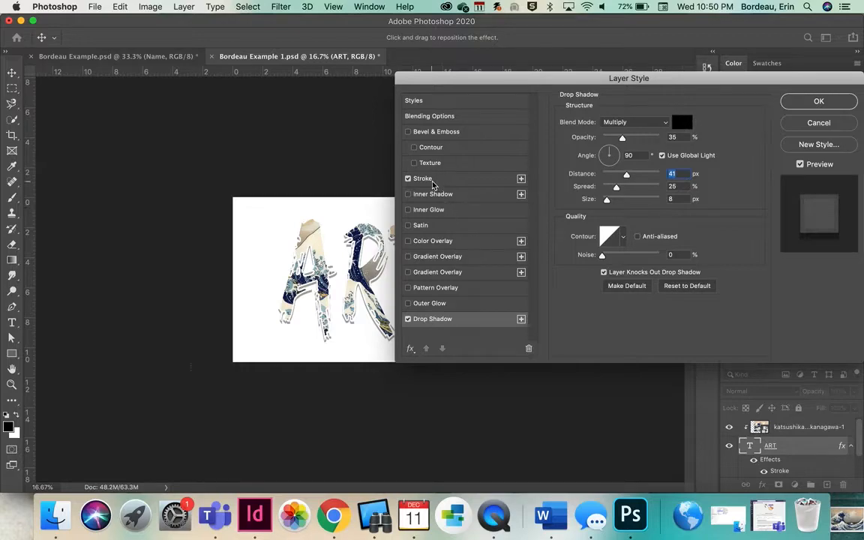
click(465, 179)
click(589, 209)
click(587, 214)
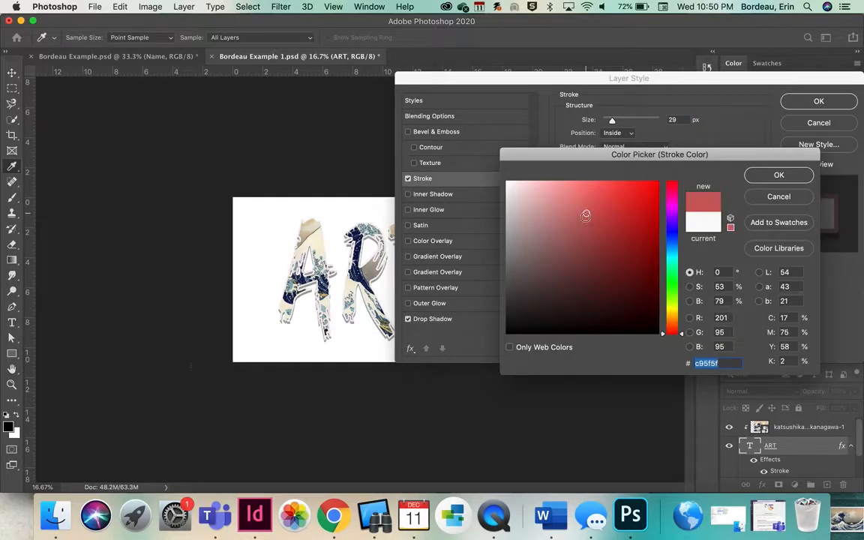
text(000000)
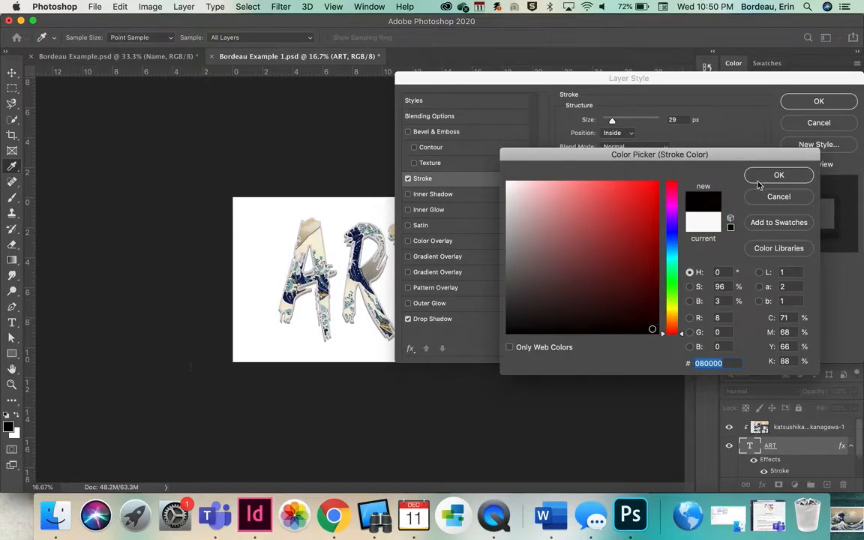
click(779, 175)
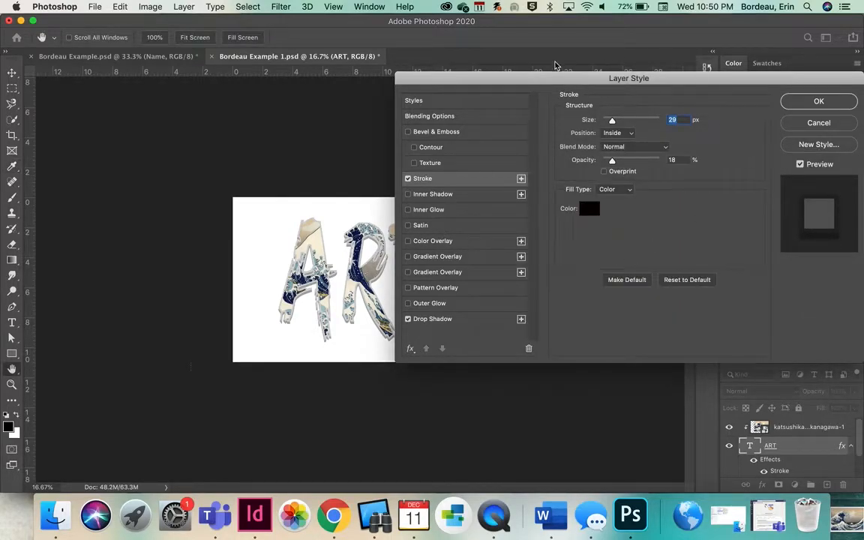
- Discard the pending Drop Shadow and Stroke effects on the ART text layer
click(819, 123)
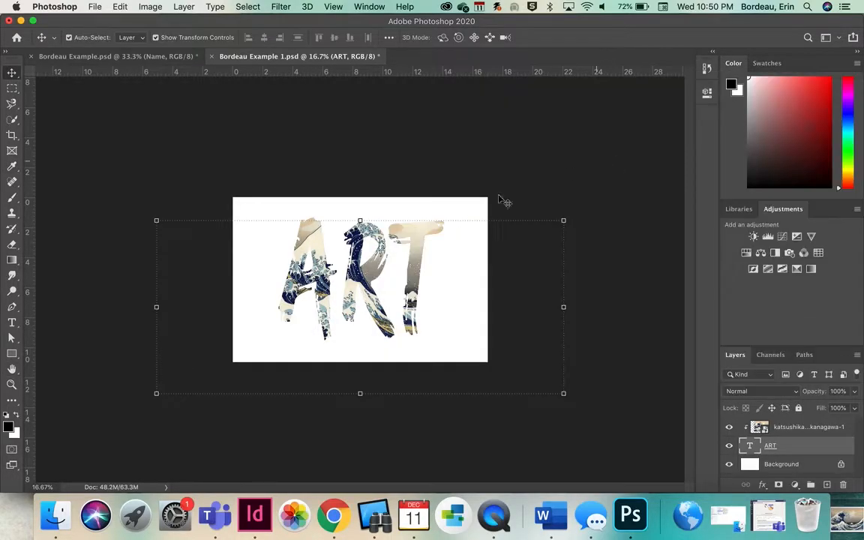
- Crop the page's upper and lower margins closer to the ART lettering, keeping the full width and a height of about 9 in
key(super+0)
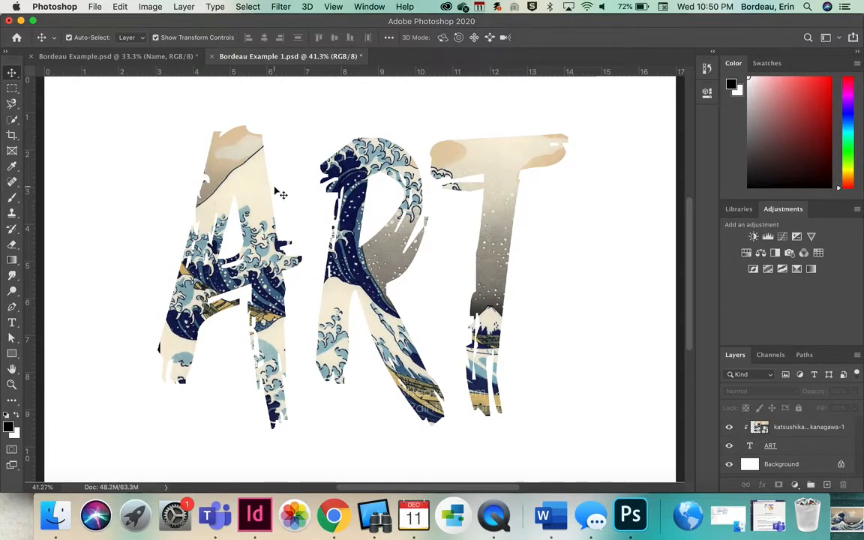
key(super+minus)
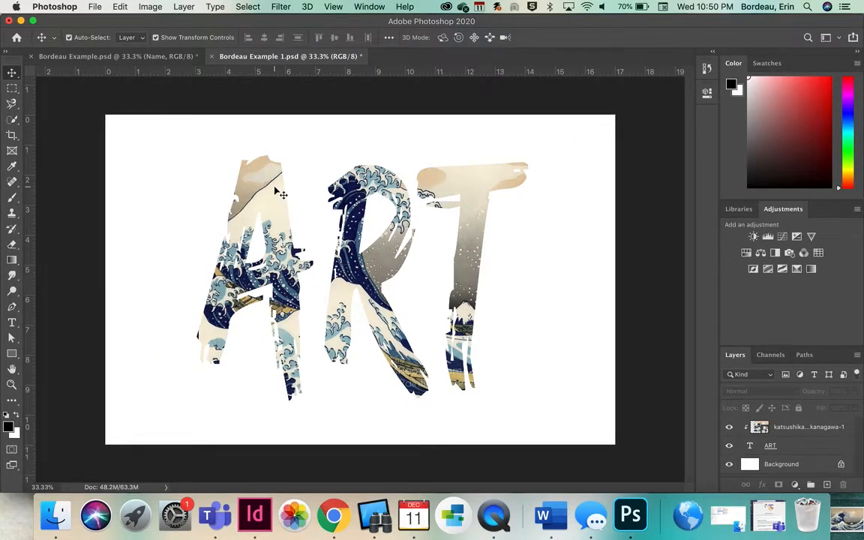
click(12, 136)
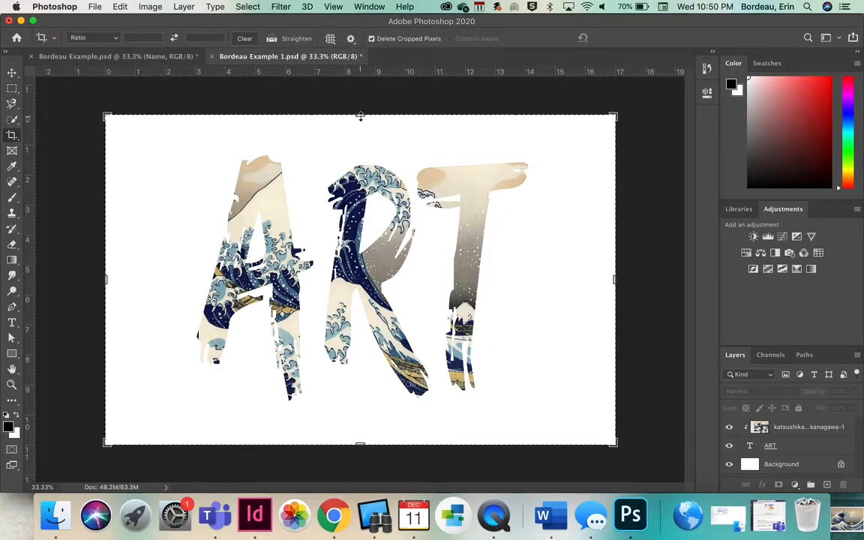
drag(361, 120, 360, 129)
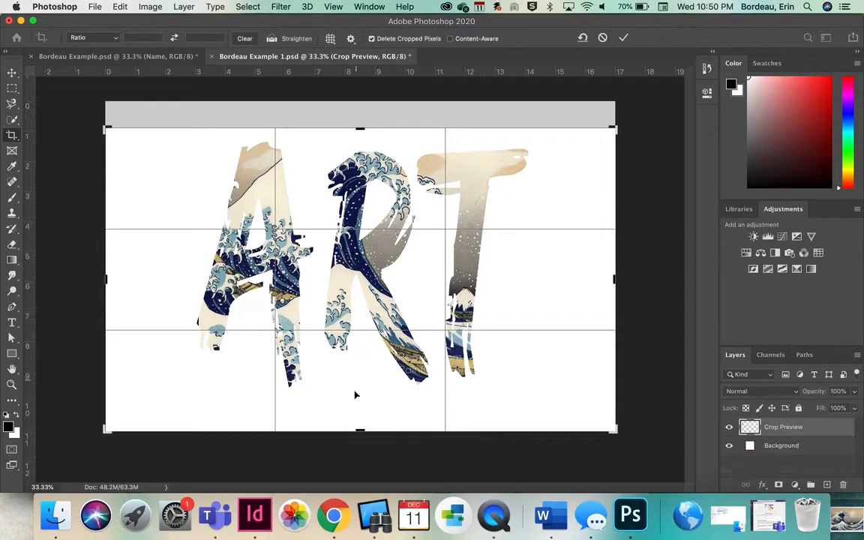
drag(358, 429, 359, 412)
key(Return)
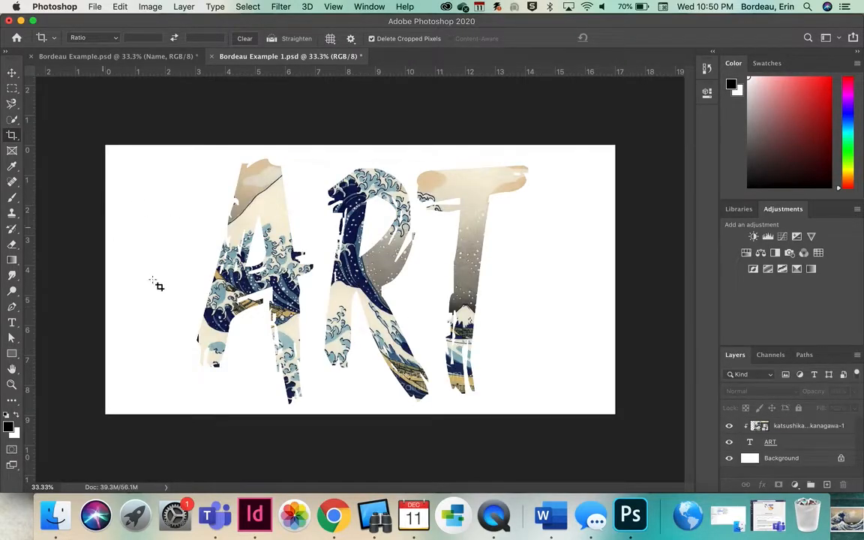
- Save a JPEG copy of the cropped design in the DIGITAL PHOTO folder, keeping the current file name and the embedded sRGB profile
click(94, 7)
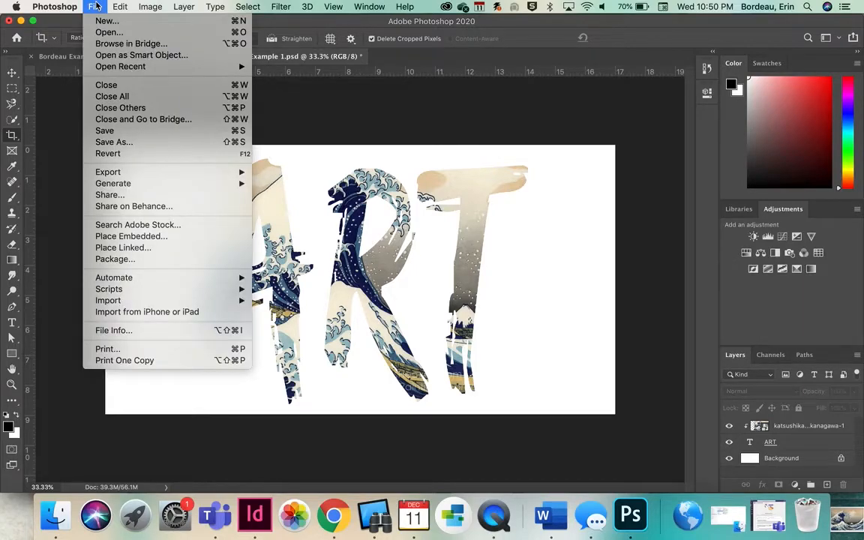
click(108, 142)
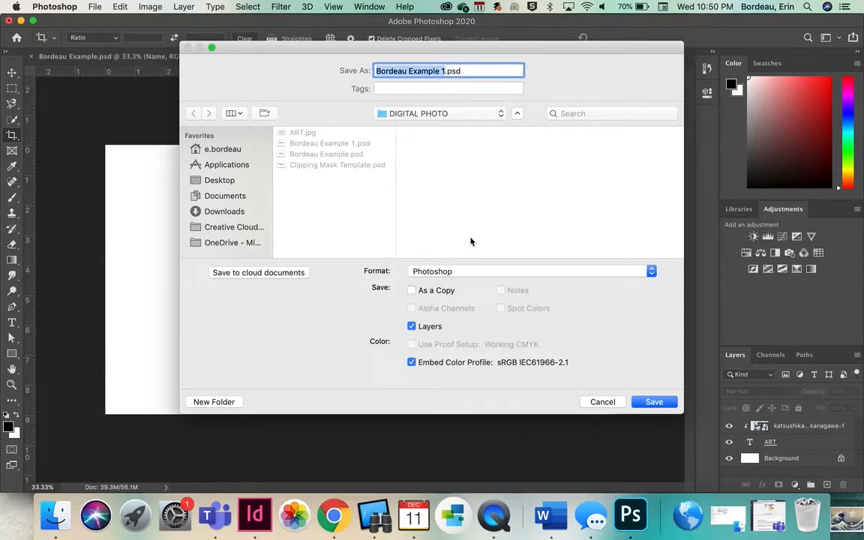
click(420, 271)
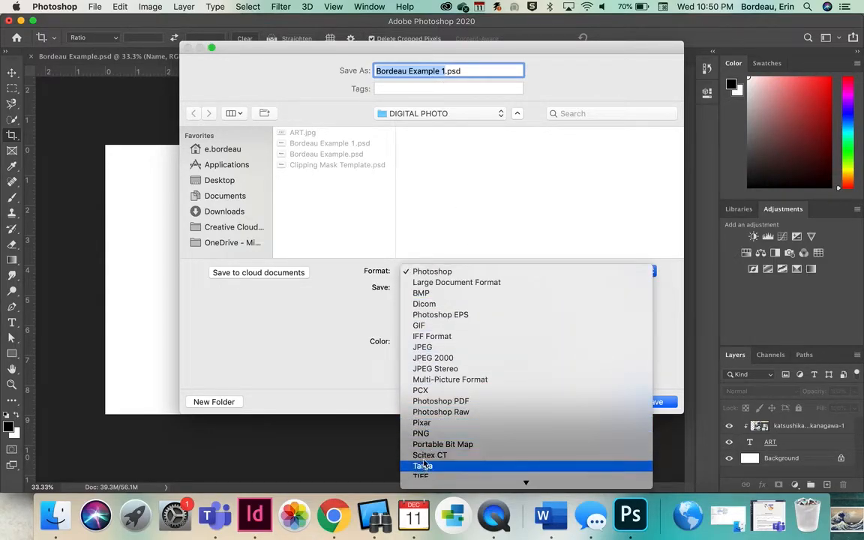
click(435, 347)
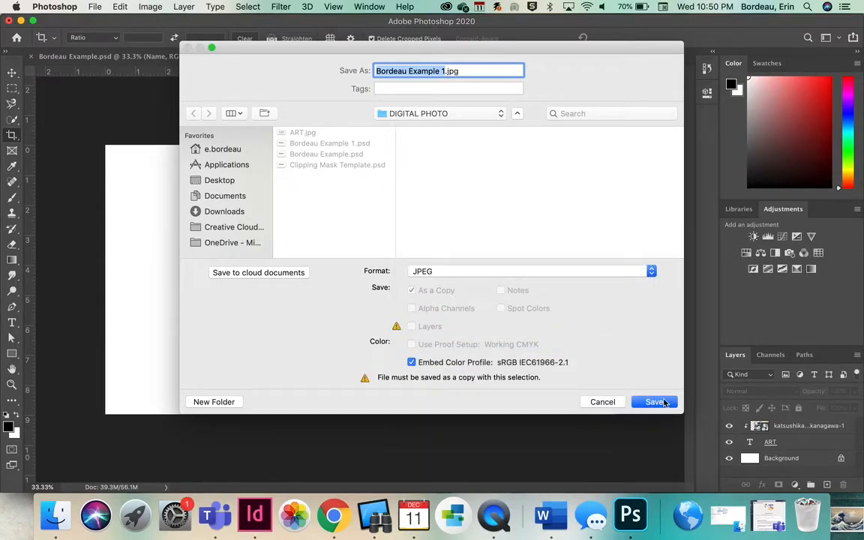
click(655, 402)
click(505, 168)
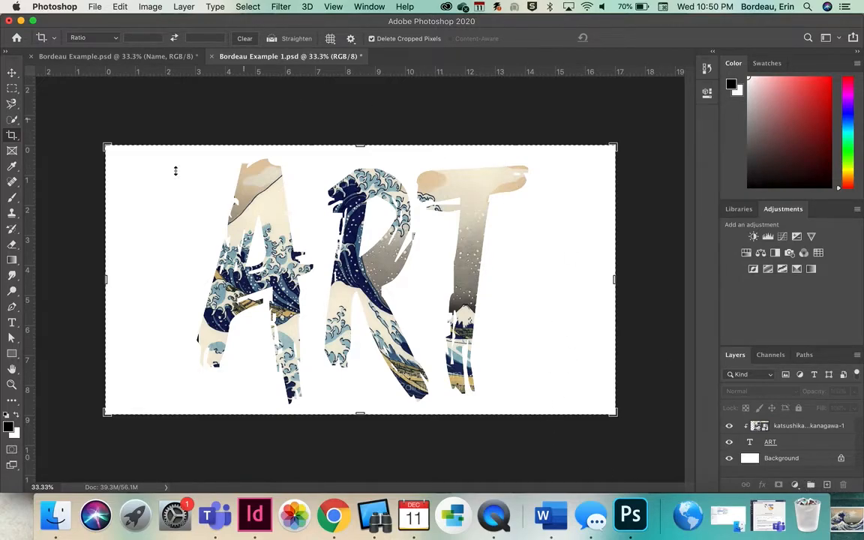
- Replace the clipped wave image with a freshly placed, unclipped katsushika-hokusai-the-great-wave-of-kanagawa-1 image above the ART text layer
drag(798, 426, 392, 276)
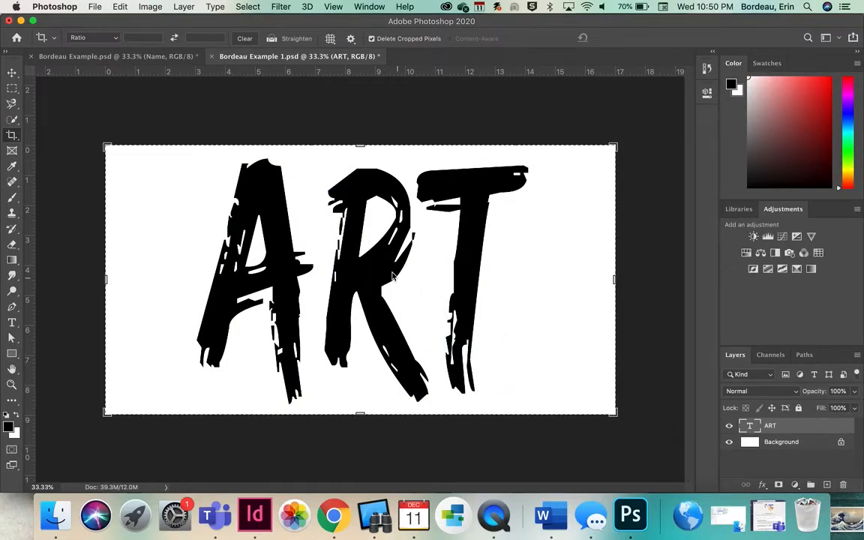
key(Return)
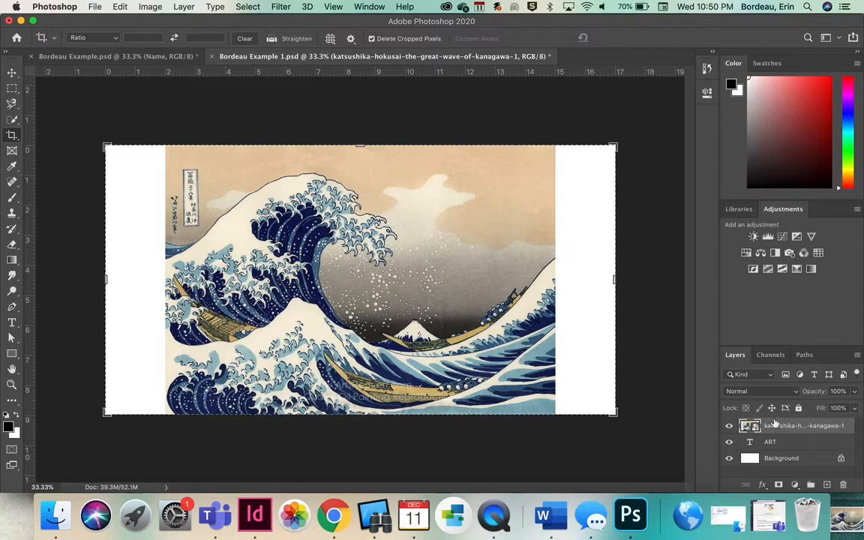